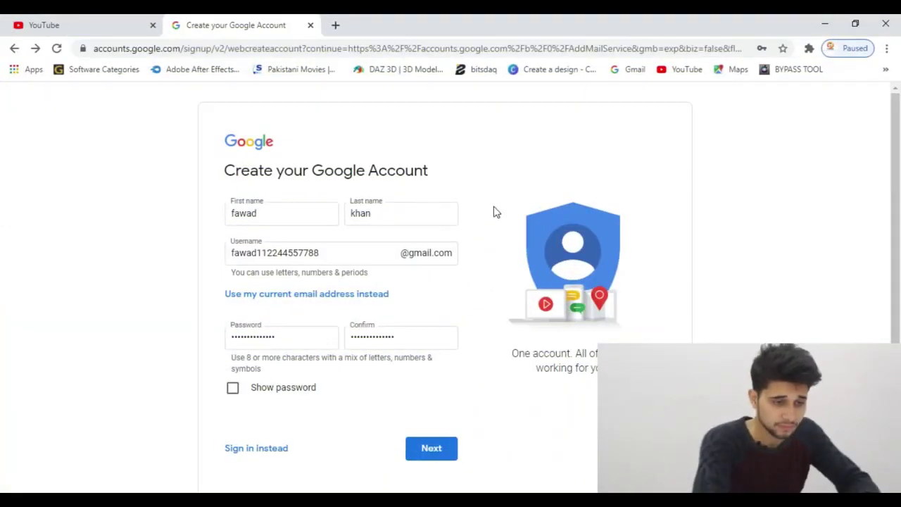
# Step: Submit the sign-up form, fill in the date of birth, choose Male as the gender and submit the personal details
pyautogui.click(426, 466)
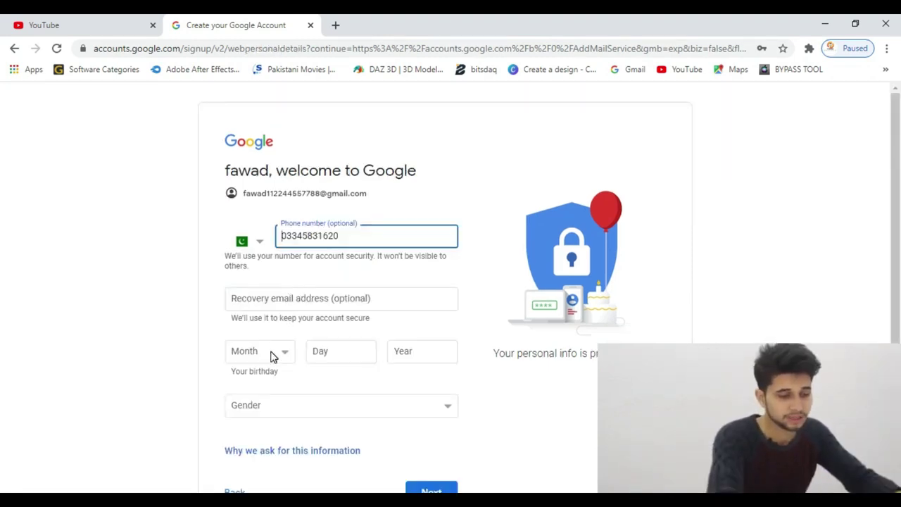
pyautogui.click(273, 354)
pyautogui.click(257, 321)
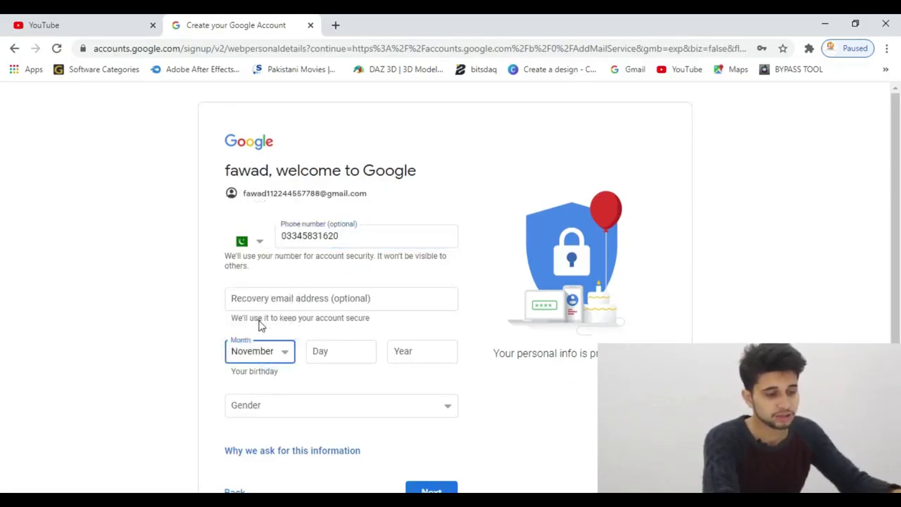
pyautogui.click(327, 352)
pyautogui.write('21')
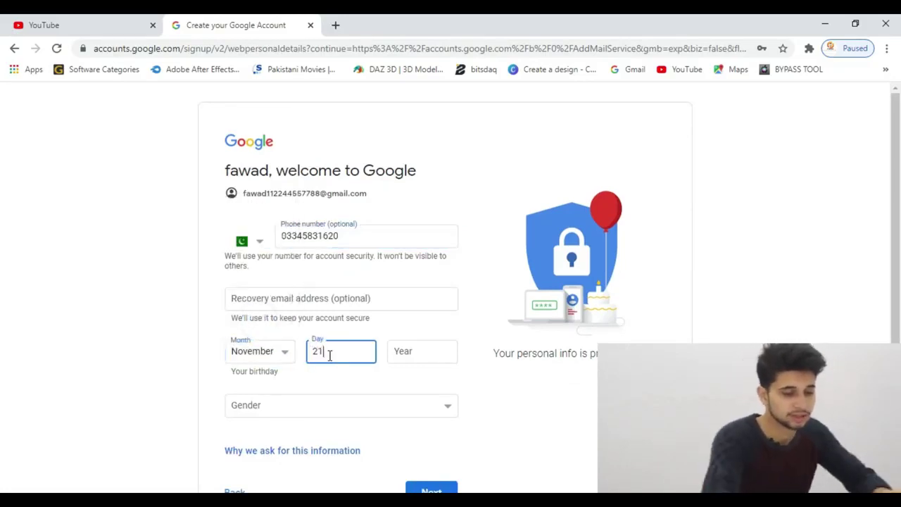
pyautogui.click(398, 355)
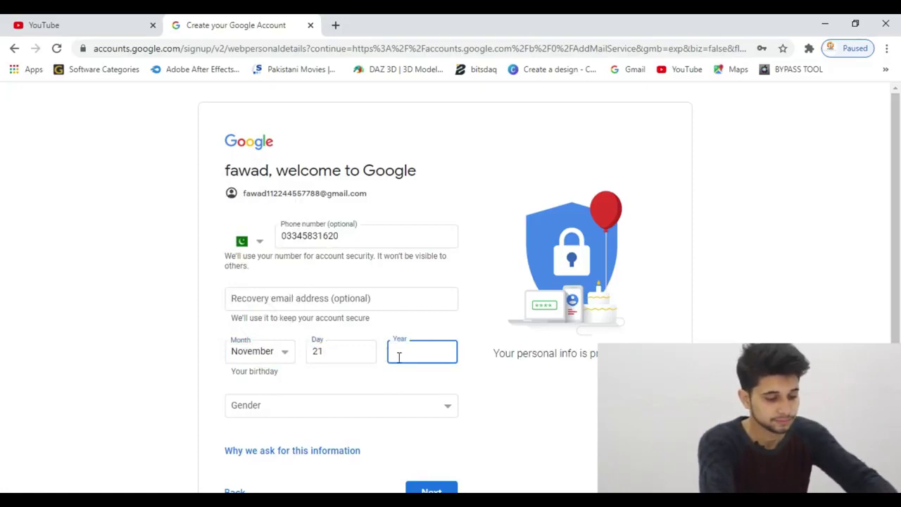
pyautogui.click(392, 398)
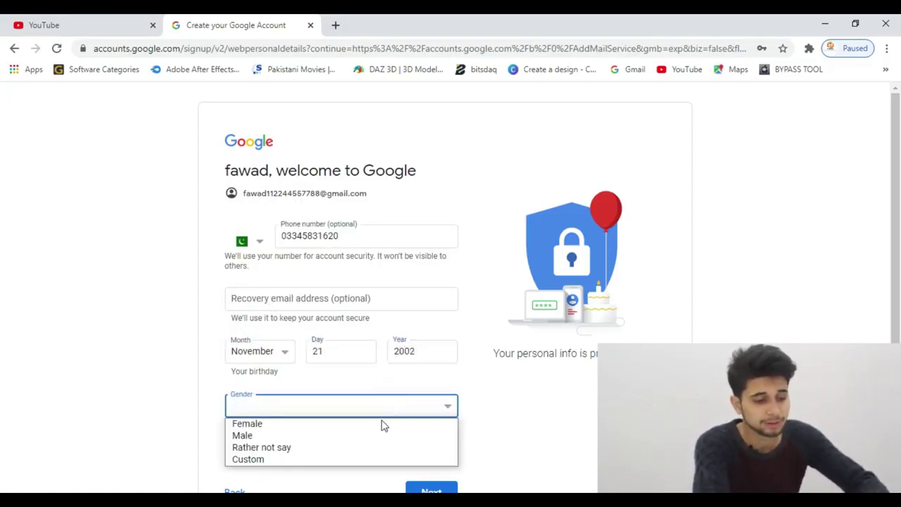
pyautogui.click(375, 436)
pyautogui.click(430, 489)
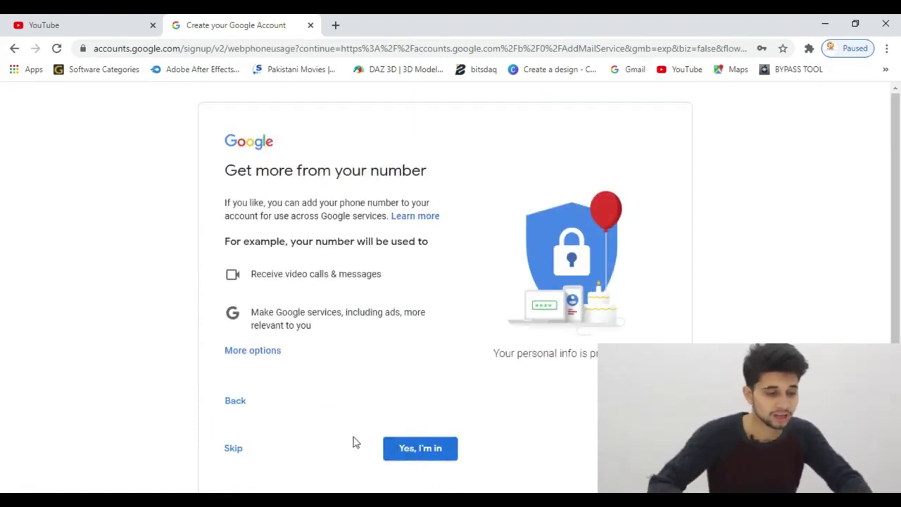
# Step: Skip adding the phone number for use across Google services and agree to the Privacy and Terms
pyautogui.click(230, 448)
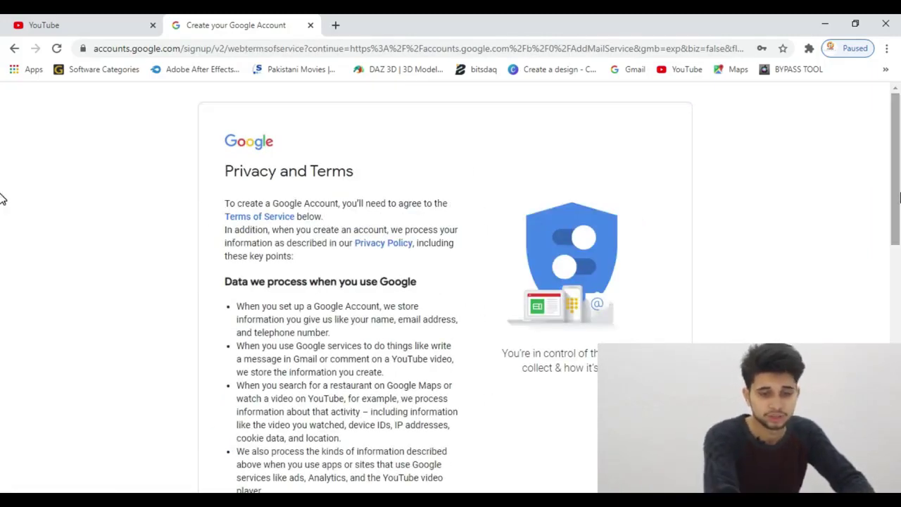
pyautogui.scroll(-10, 2, 195)
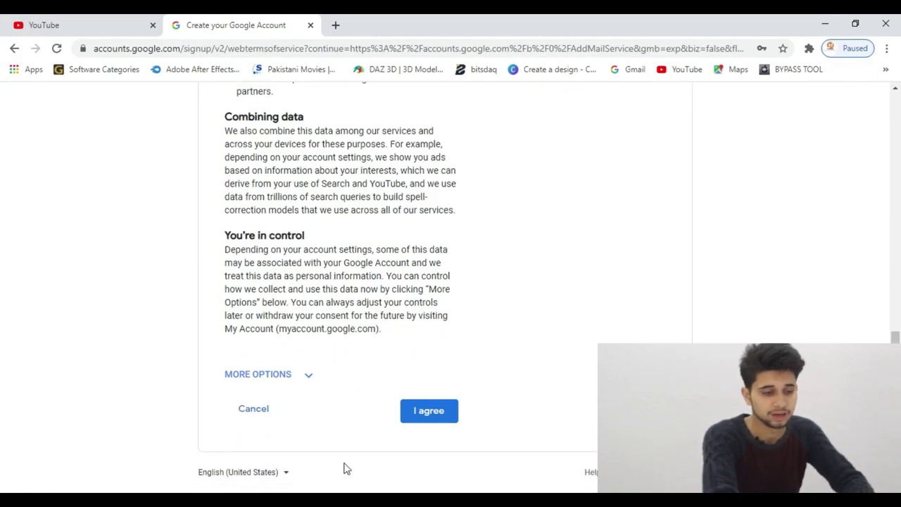
pyautogui.click(438, 412)
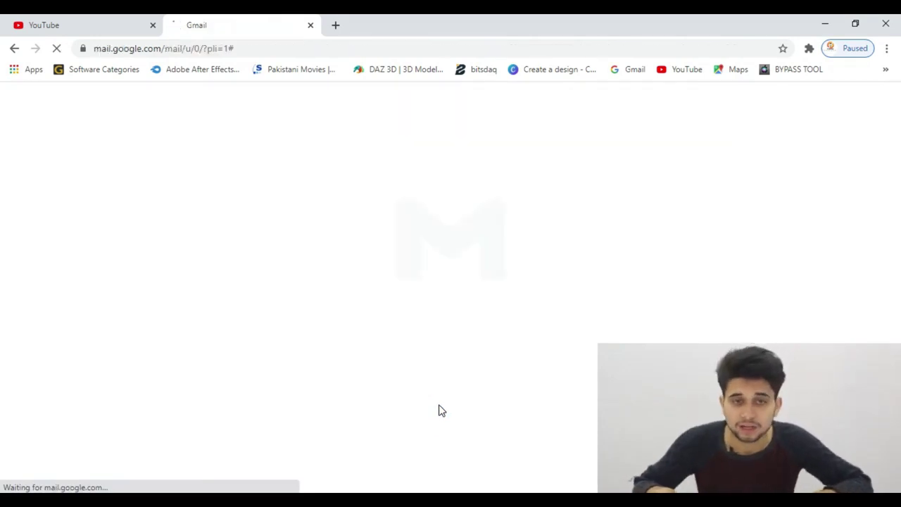
# Step: Switch to YouTube, sign in with the new Google account and start creating a channel with a custom name
pyautogui.click(84, 30)
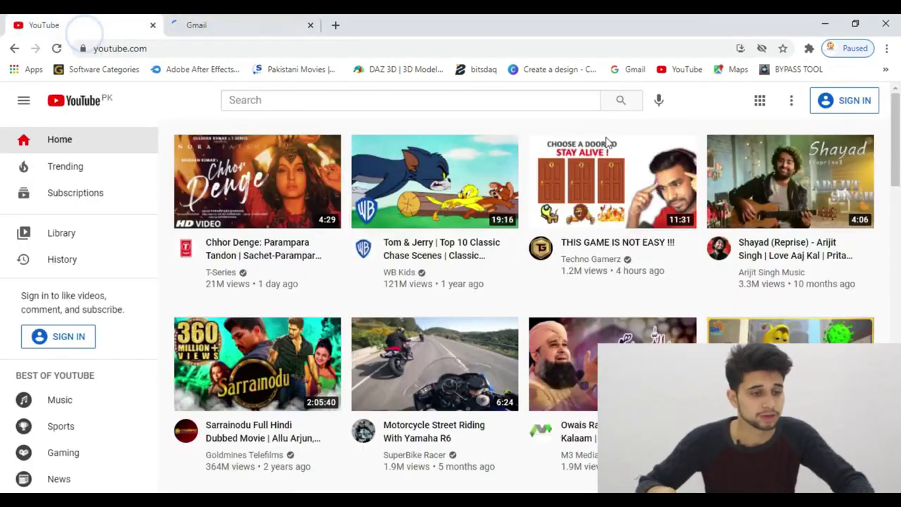
pyautogui.click(831, 95)
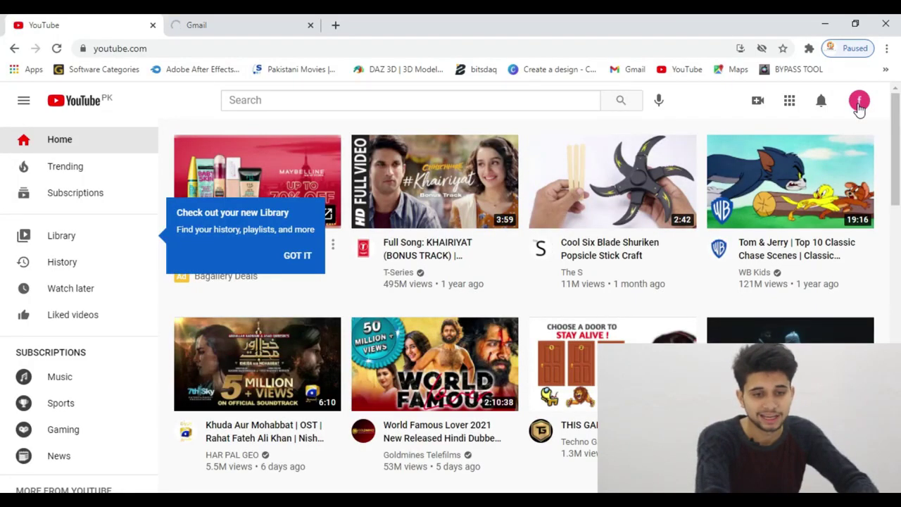
pyautogui.click(858, 105)
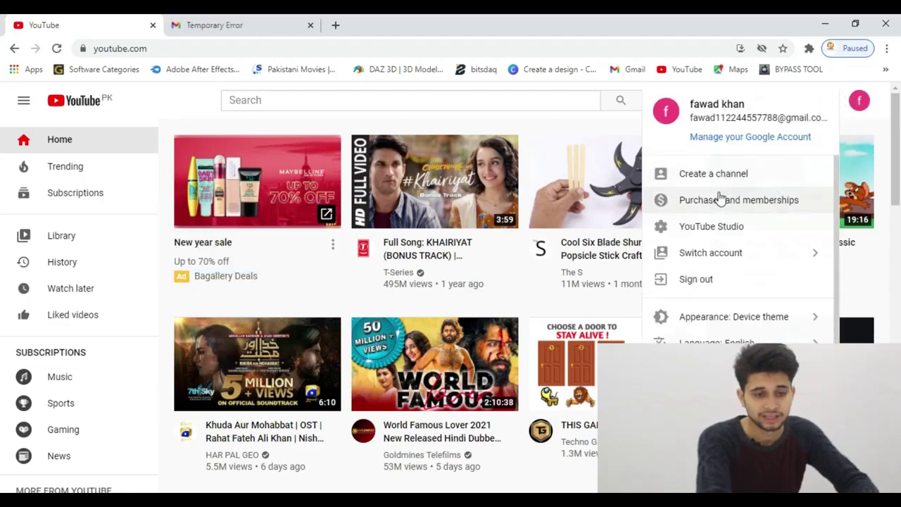
pyautogui.click(769, 175)
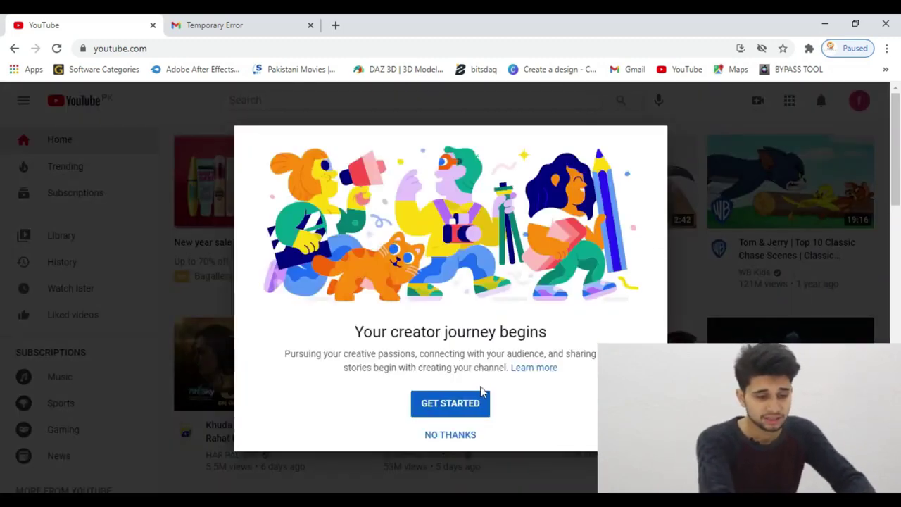
pyautogui.click(459, 410)
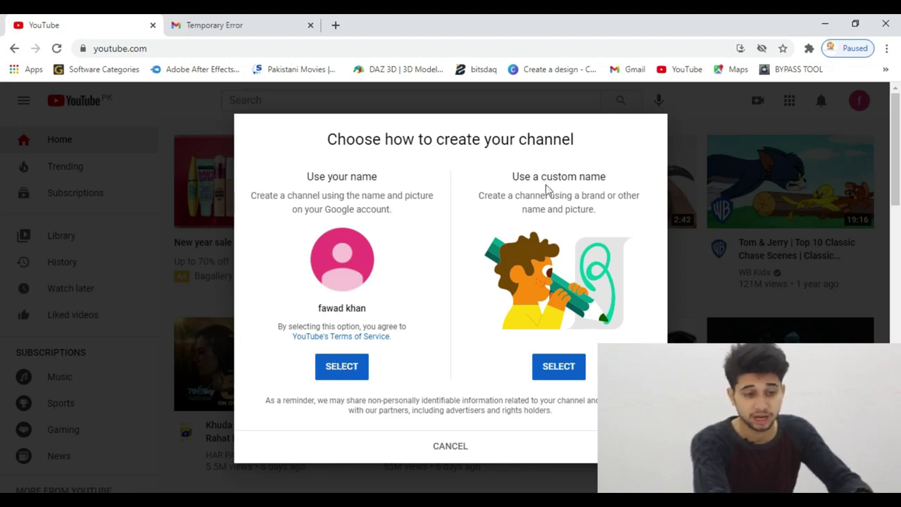
pyautogui.click(555, 364)
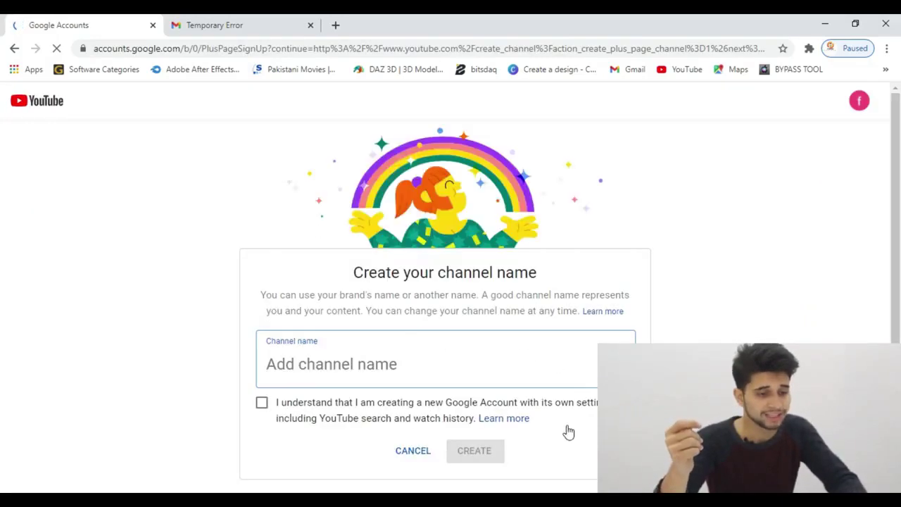
# Step: Name the channel with the owner's first name followed by "tech", accept the new-account acknowledgement and create the channel
pyautogui.click(496, 359)
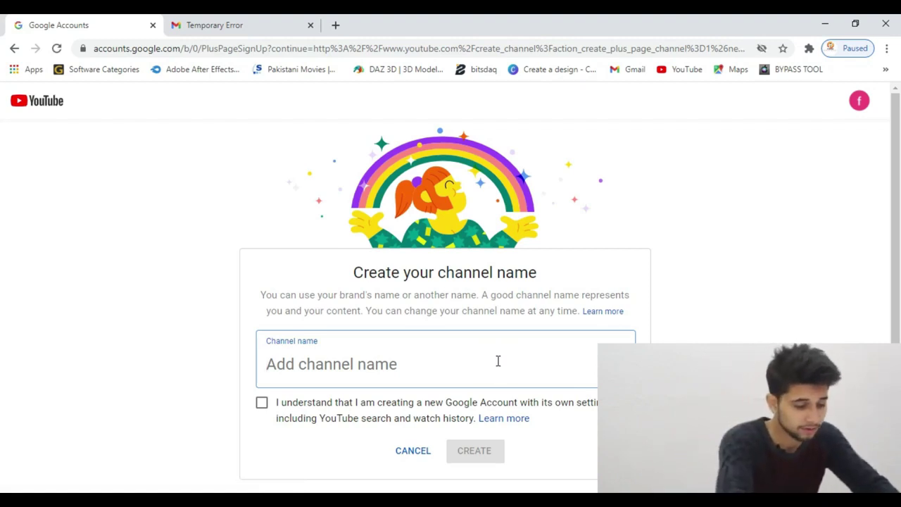
pyautogui.write('fawad tech')
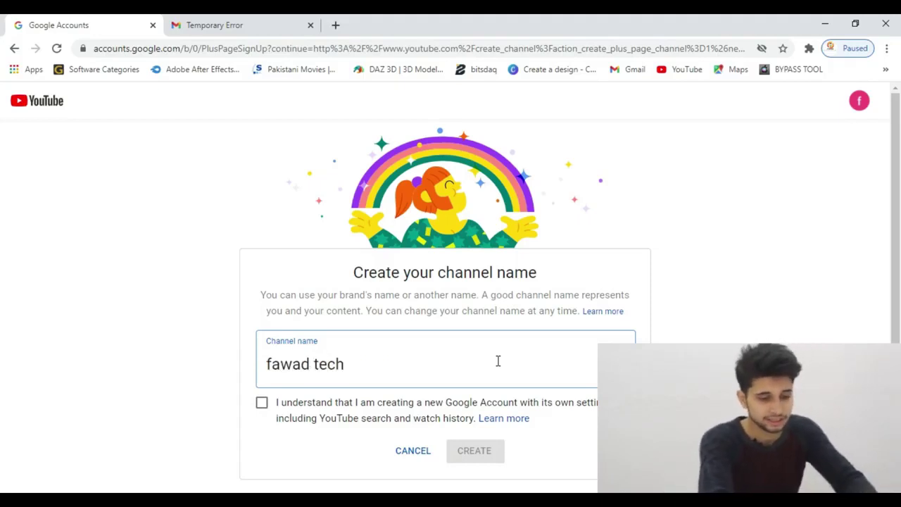
pyautogui.click(325, 407)
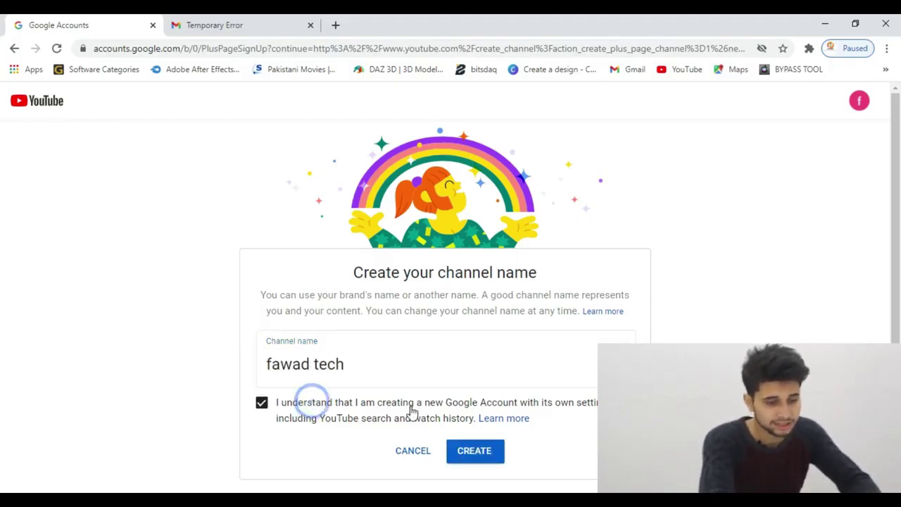
pyautogui.click(470, 450)
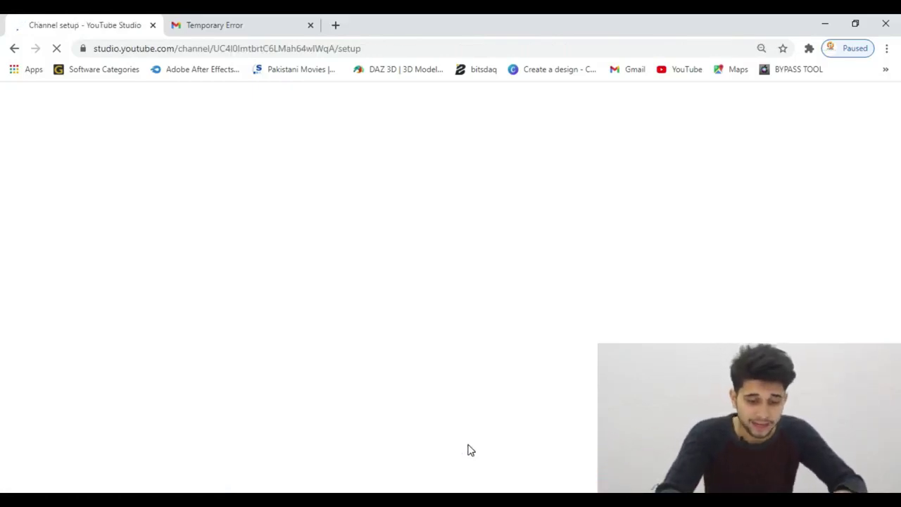
# Step: Skip the optional setup of the channel's profile picture, description and site links
pyautogui.scroll(-3, 796, 240)
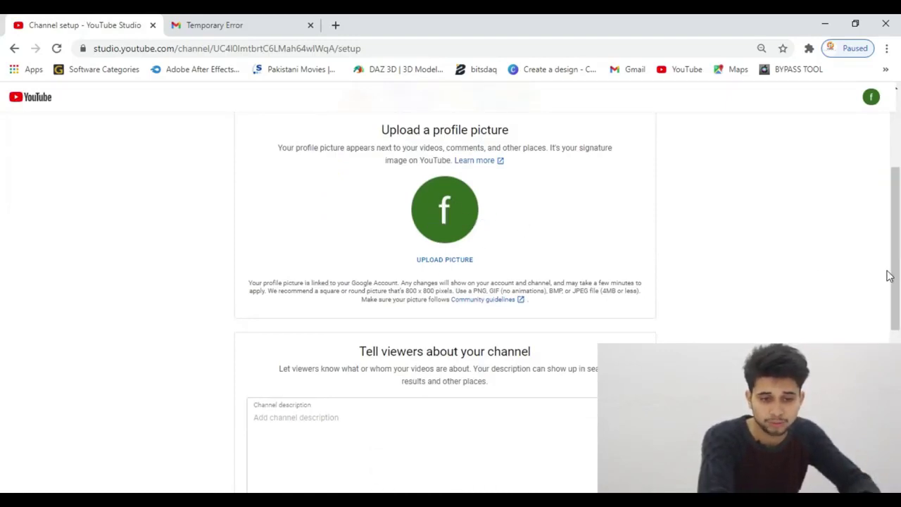
pyautogui.moveTo(896, 264); pyautogui.dragTo(900, 408)
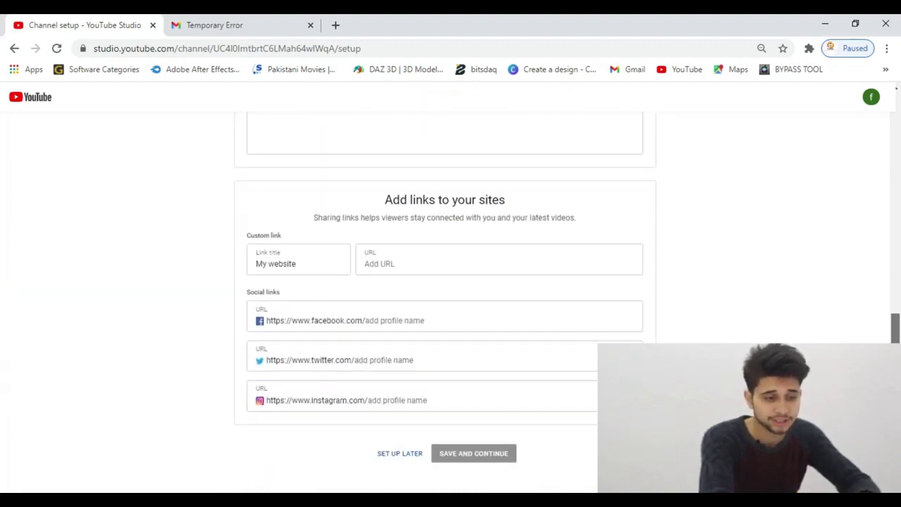
pyautogui.moveTo(895, 328); pyautogui.dragTo(894, 331)
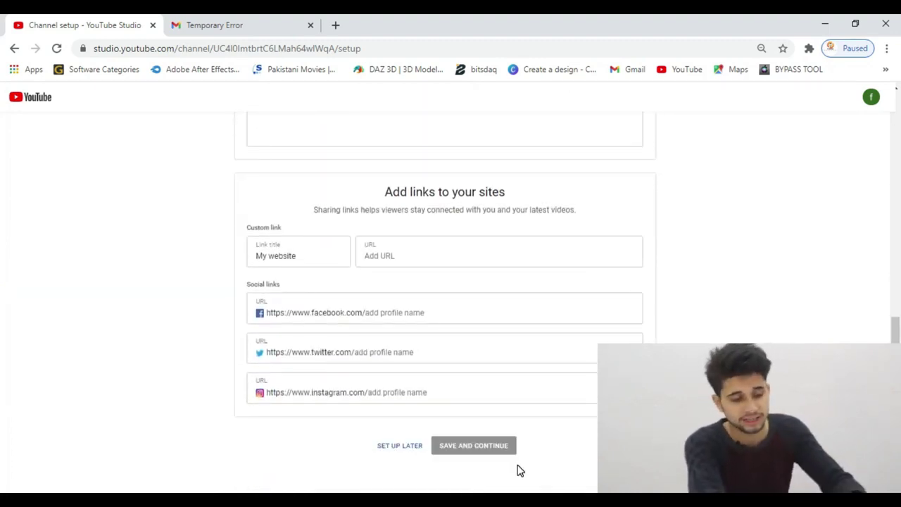
pyautogui.click(394, 446)
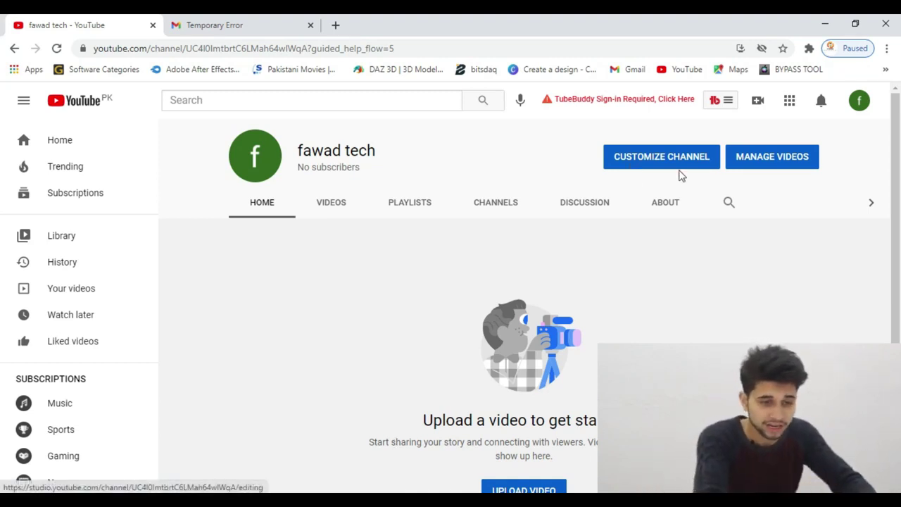
# Step: Open the new channel's customization page in YouTube Studio and dismiss the welcome dialog
pyautogui.scroll(-1, 1, 345)
pyautogui.scroll(1, 1, 345)
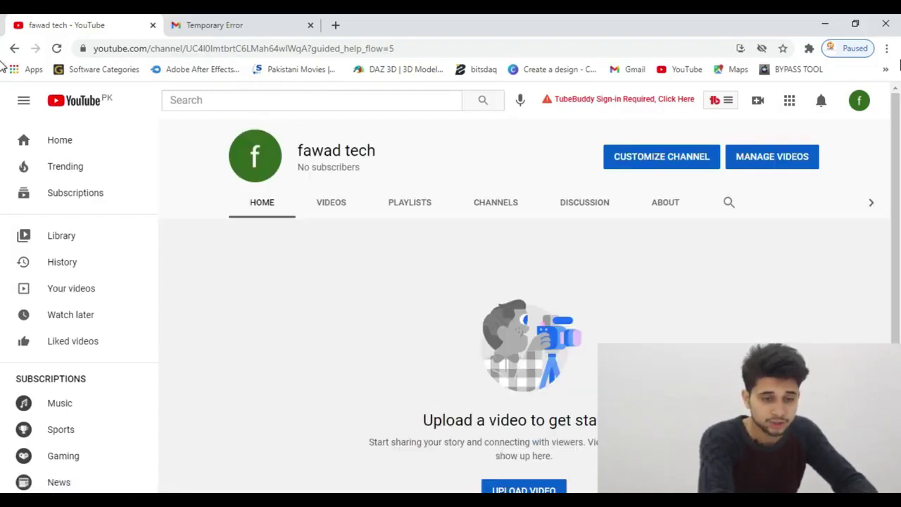
pyautogui.click(439, 145)
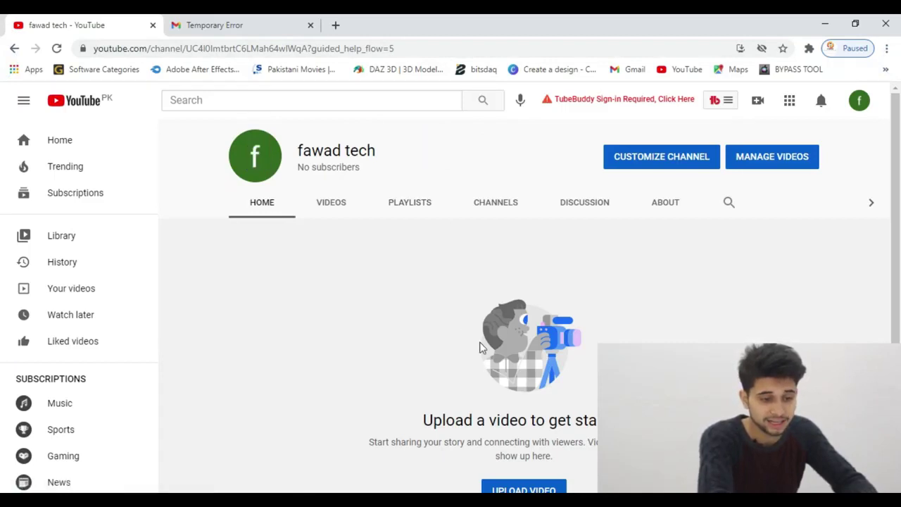
pyautogui.click(661, 158)
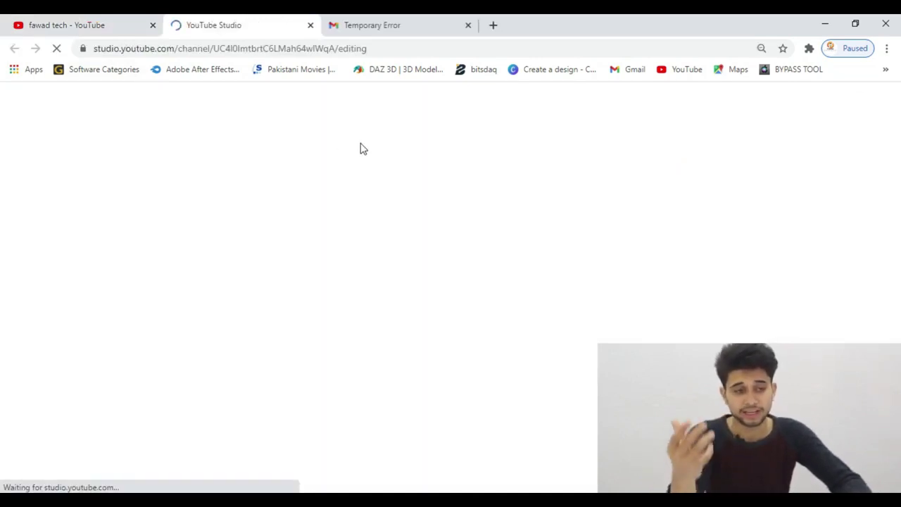
pyautogui.click(101, 28)
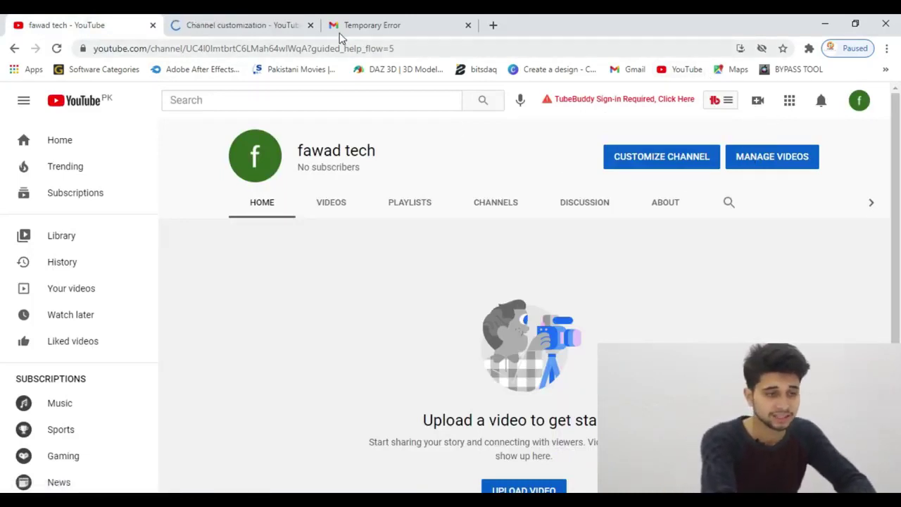
pyautogui.click(261, 21)
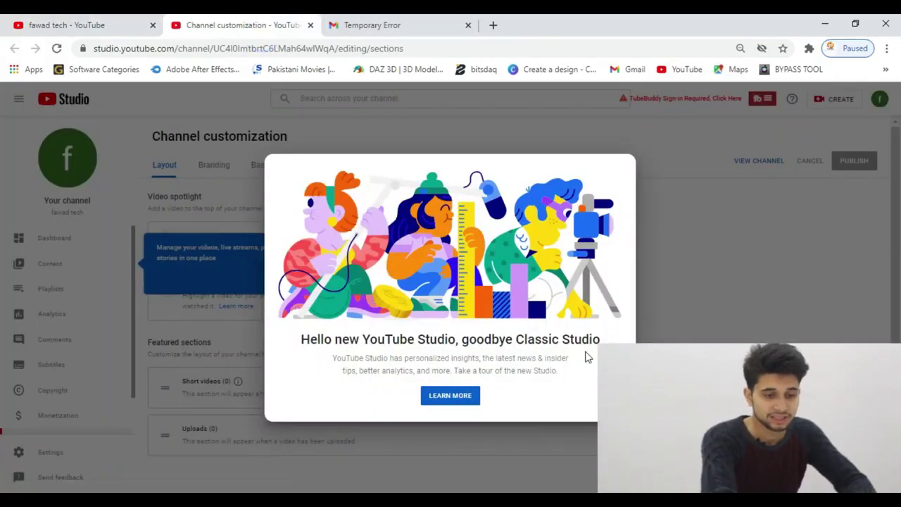
pyautogui.click(695, 342)
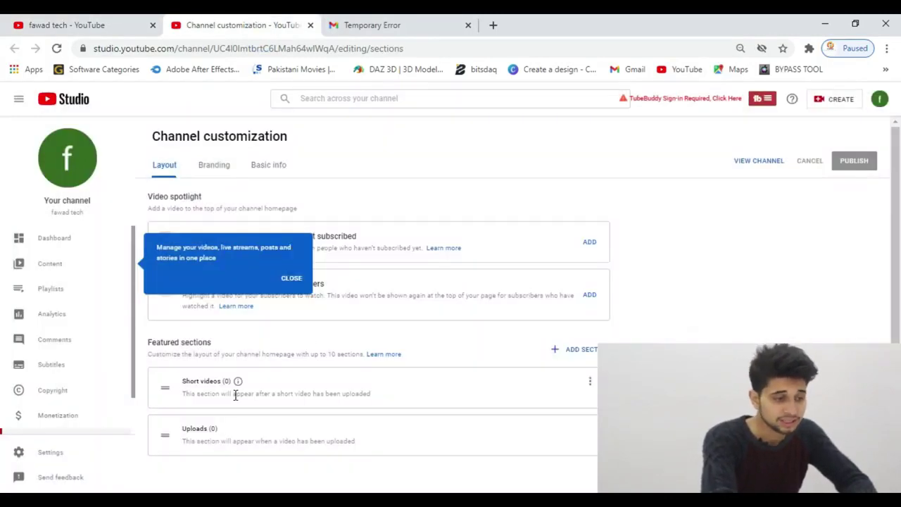
# Step: Return to the YouTube channel page and open YouTube Studio from the channel account's options
pyautogui.scroll(-1, 133, 332)
pyautogui.scroll(1, 133, 331)
pyautogui.click(92, 25)
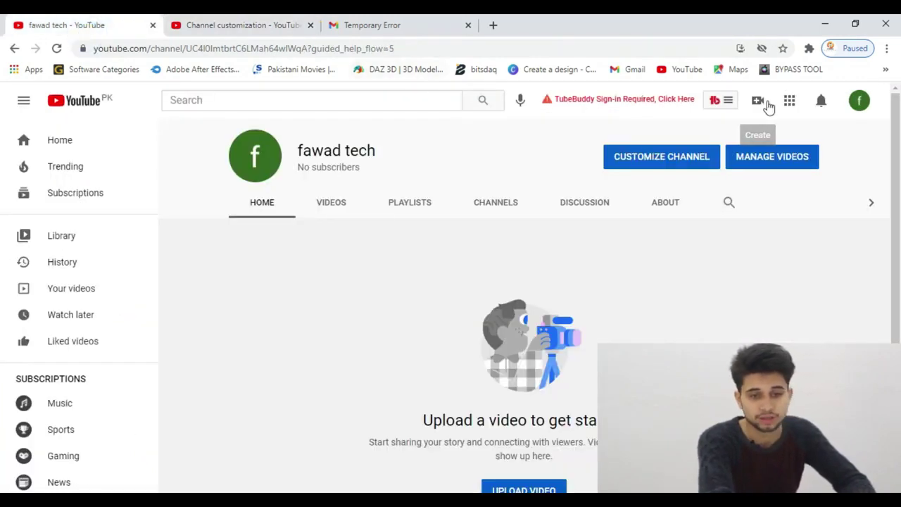
pyautogui.click(860, 103)
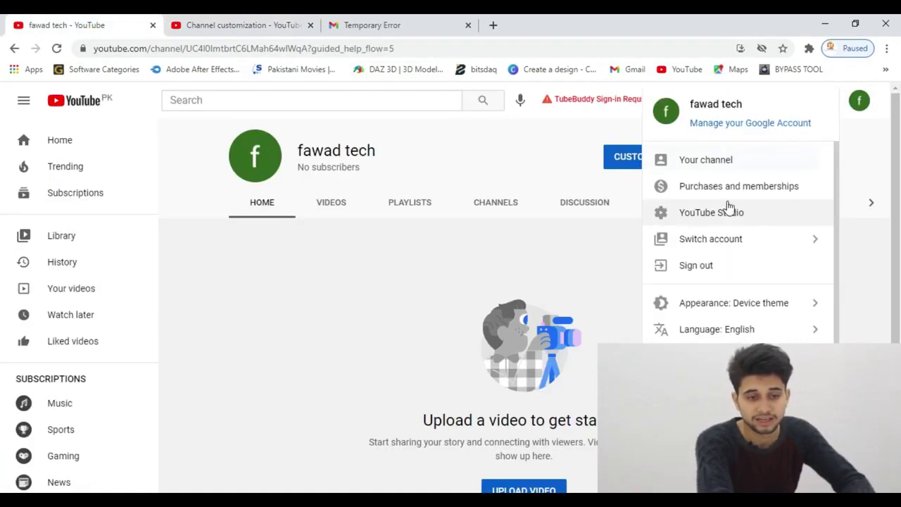
pyautogui.click(738, 213)
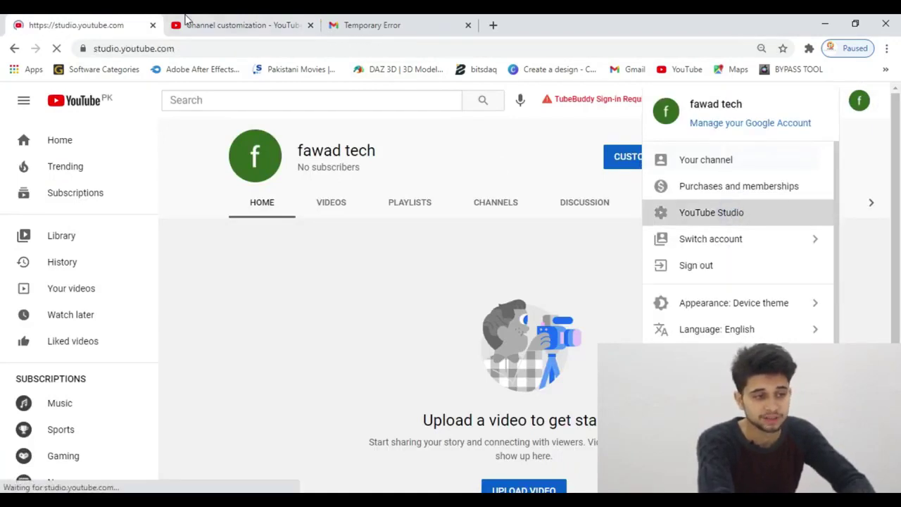
# Step: Go back to the channel customization page and show its Branding settings
pyautogui.click(214, 24)
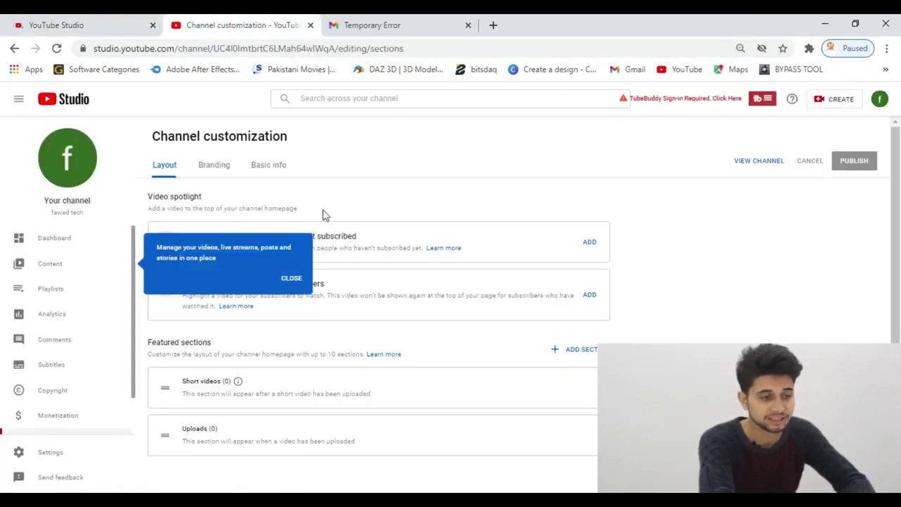
pyautogui.click(217, 166)
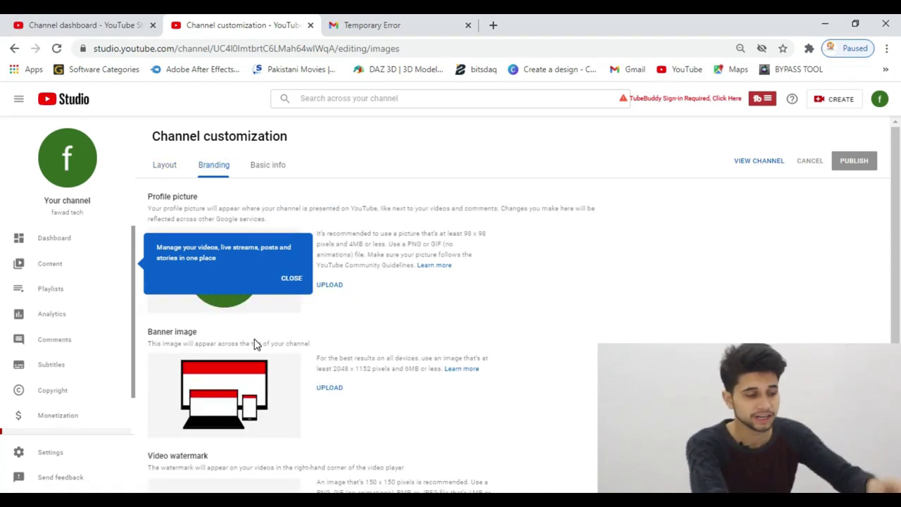
pyautogui.moveTo(135, 317); pyautogui.dragTo(137, 323)
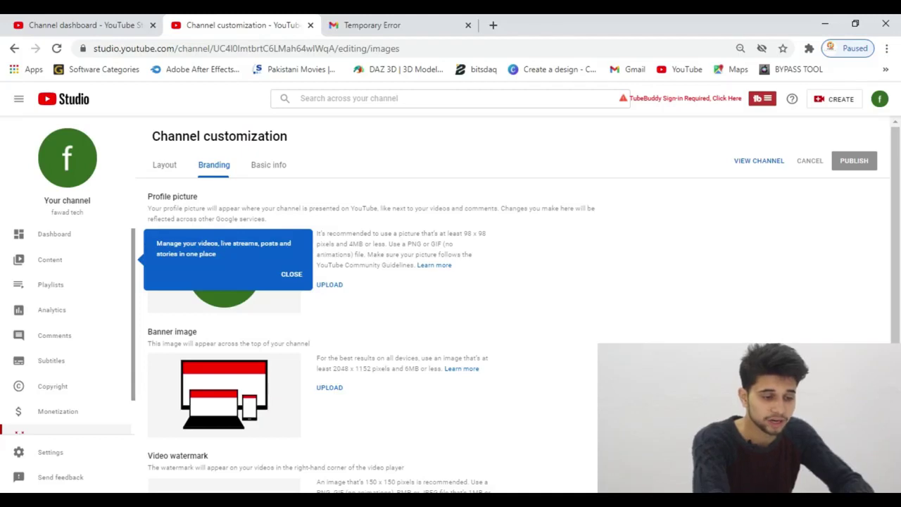
# Step: Review the remaining Branding options down to the video watermark and open the channel's Audio library
pyautogui.scroll(-1, 288, 451)
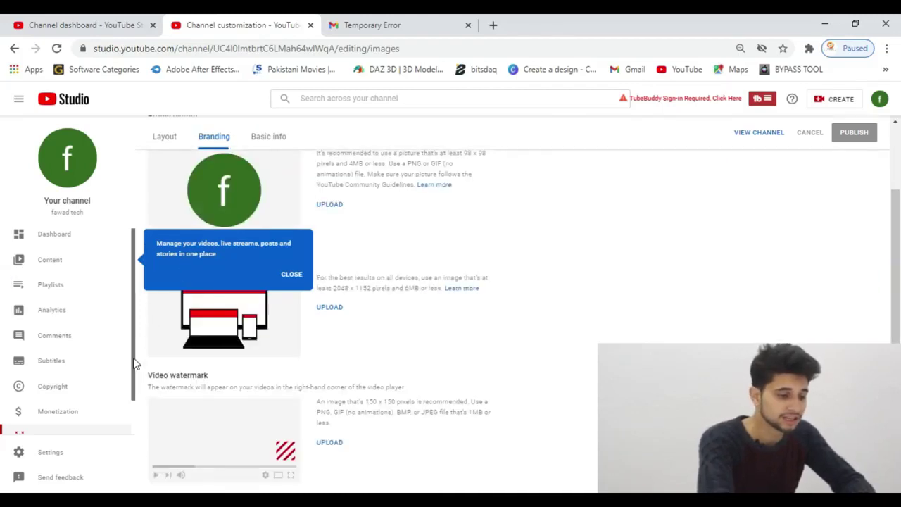
pyautogui.moveTo(134, 364); pyautogui.dragTo(134, 412)
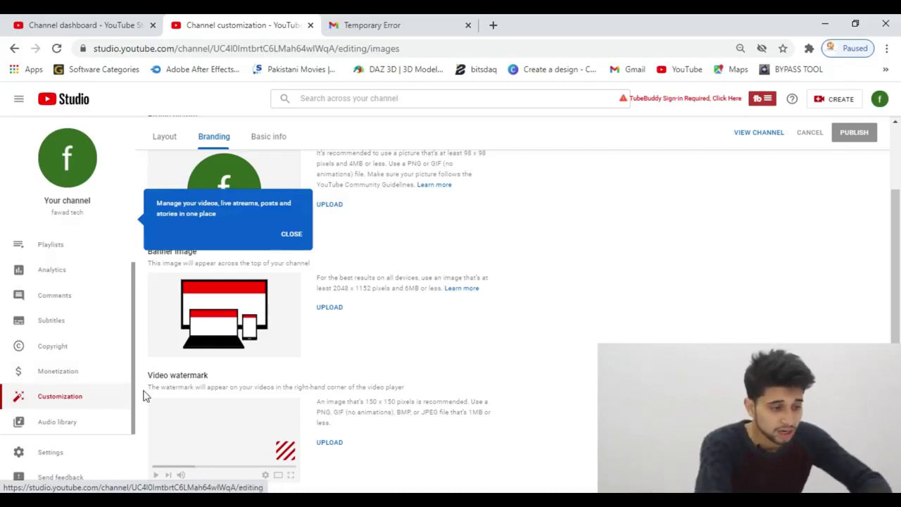
pyautogui.click(80, 422)
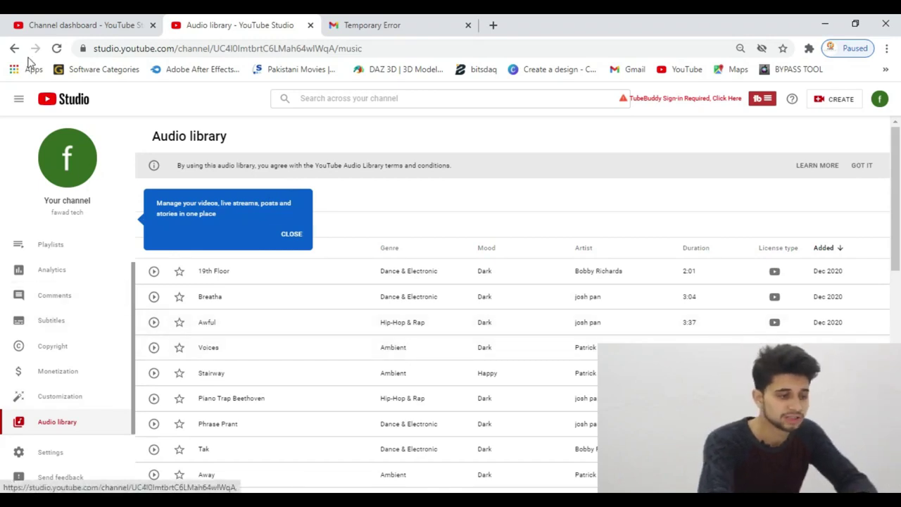
# Step: Open the Studio settings for the channel and review its Basic info, Advanced settings and Feature eligibility sections
pyautogui.click(79, 451)
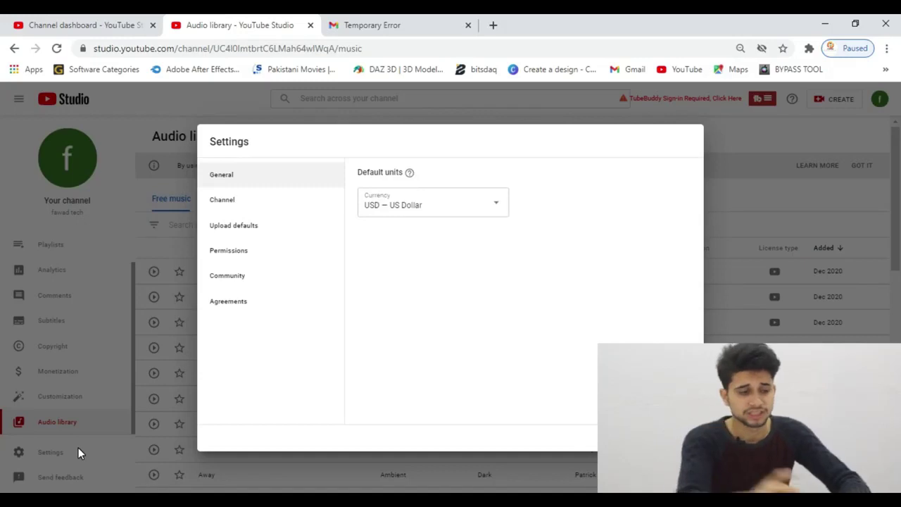
pyautogui.click(260, 205)
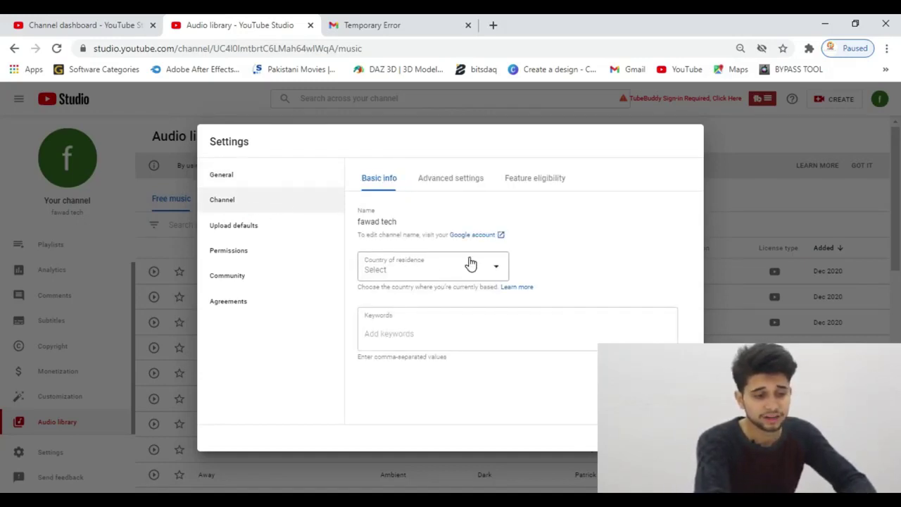
pyautogui.click(454, 317)
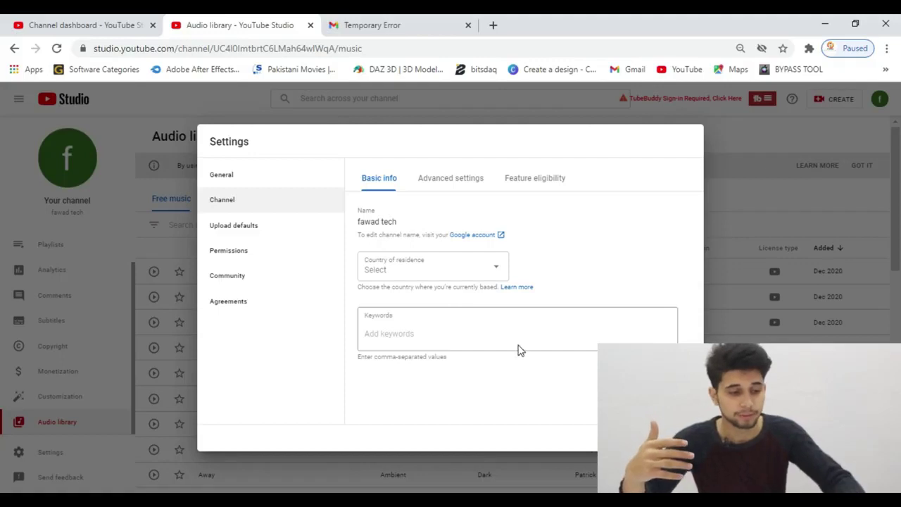
pyautogui.click(482, 183)
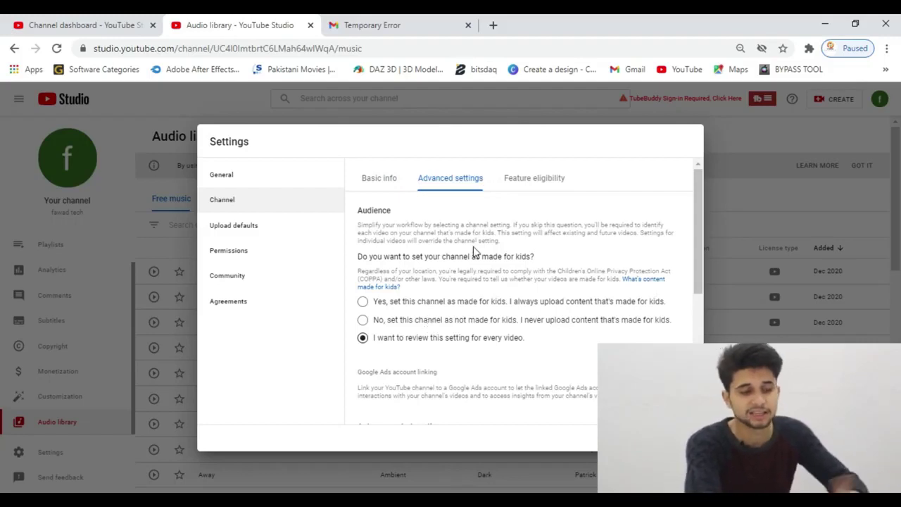
pyautogui.click(541, 177)
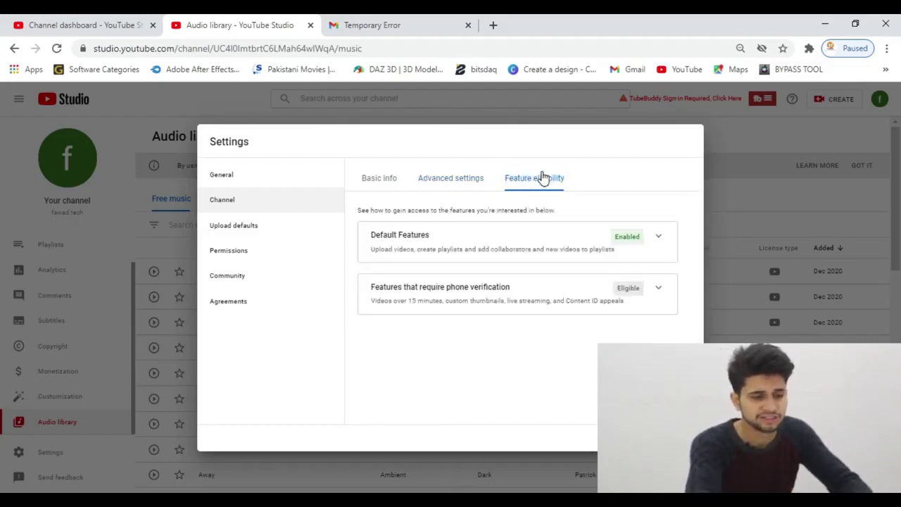